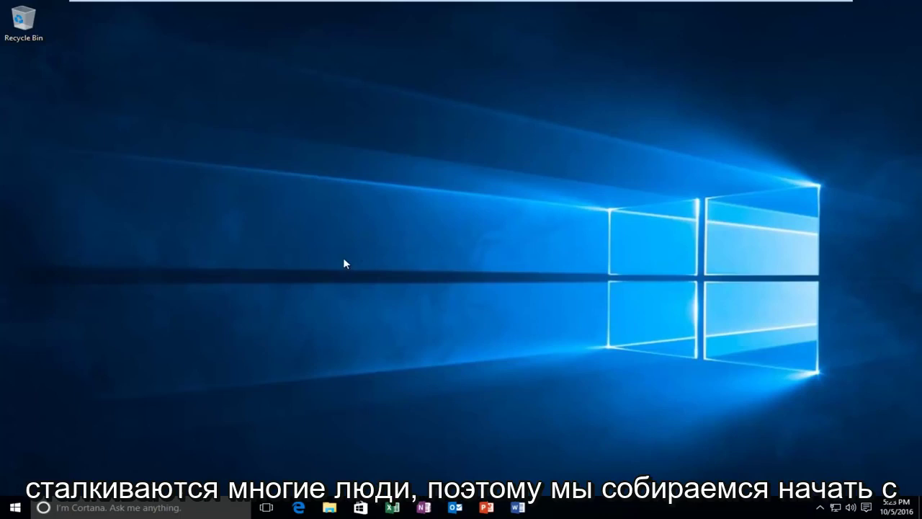
Step: Search the Start menu for "control panel" so Control Panel appears as best match
left_click(14, 509)
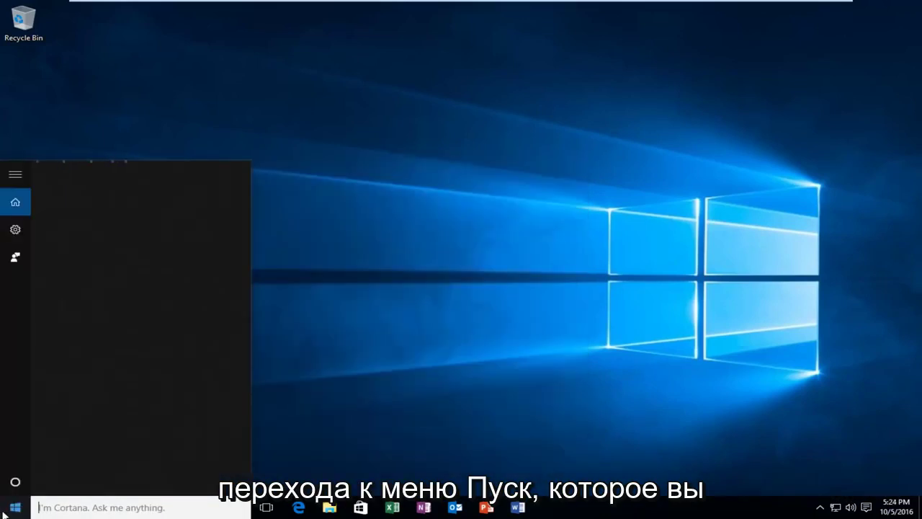
type("control p")
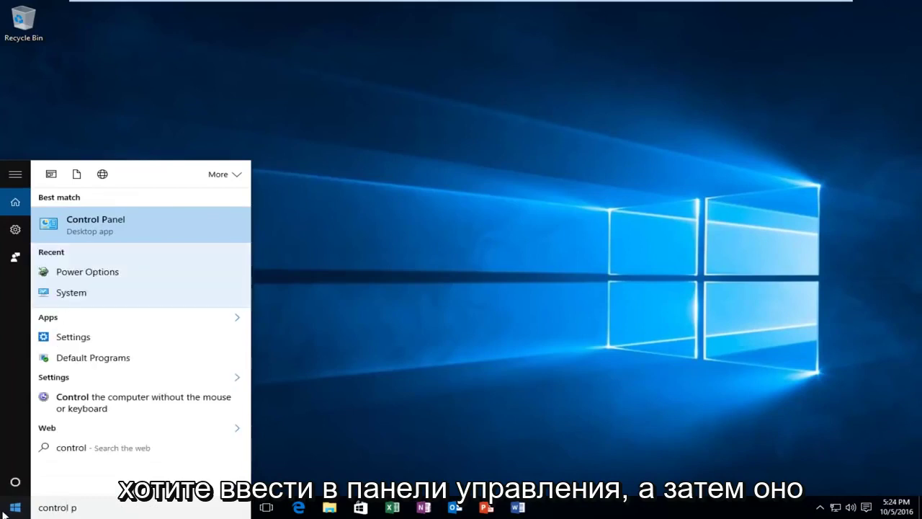
type("ane")
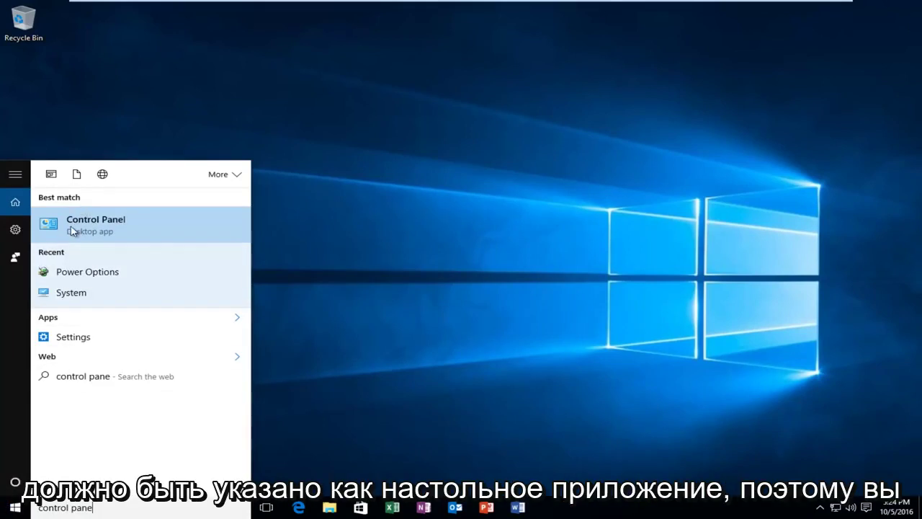
Step: Open Control Panel and switch its View by setting from Category to Small icons
left_click(80, 233)
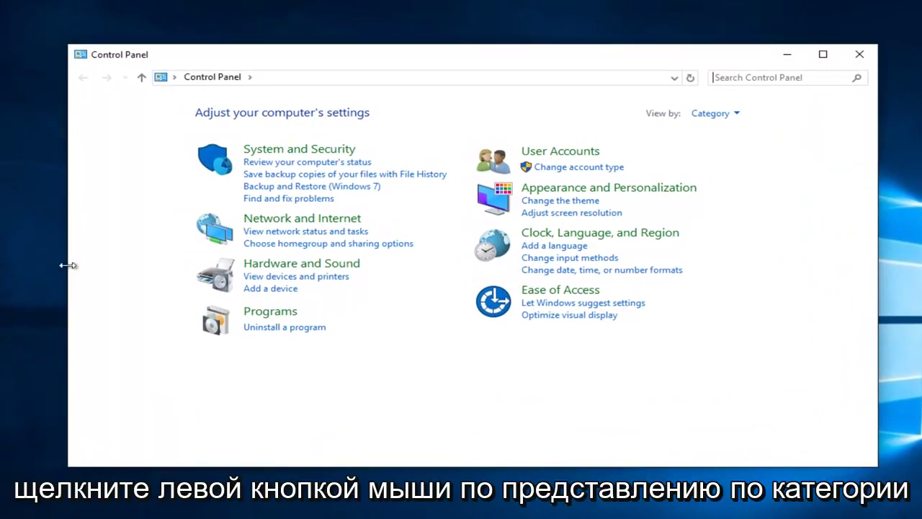
left_click(730, 113)
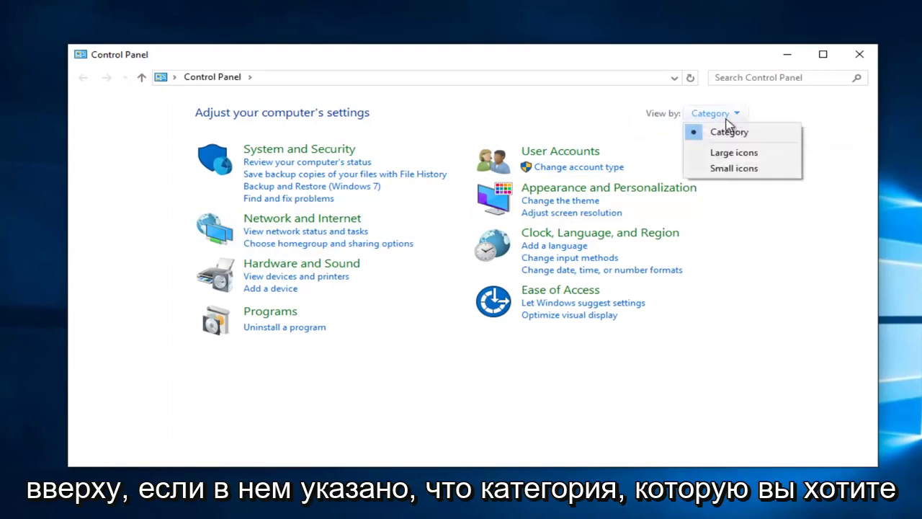
left_click(723, 170)
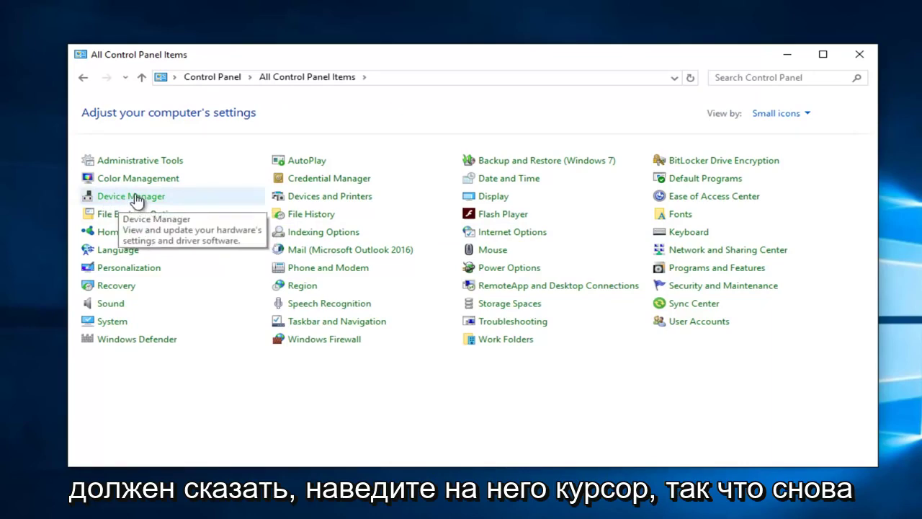
Step: Open Device Manager, centre it, and select the Intel(R) PRO/1000 MT adapter under Network adapters
left_click(122, 197)
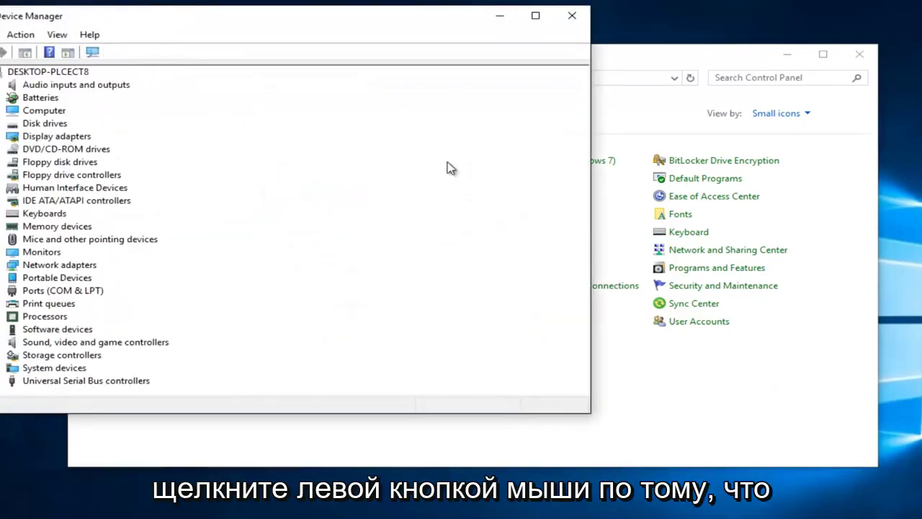
left_click(789, 55)
left_click_drag(435, 26, 604, 54)
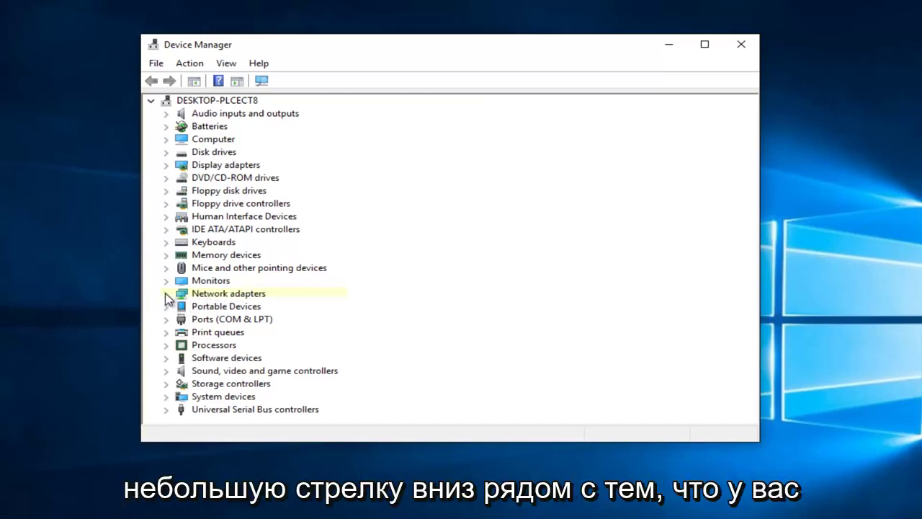
left_click(166, 294)
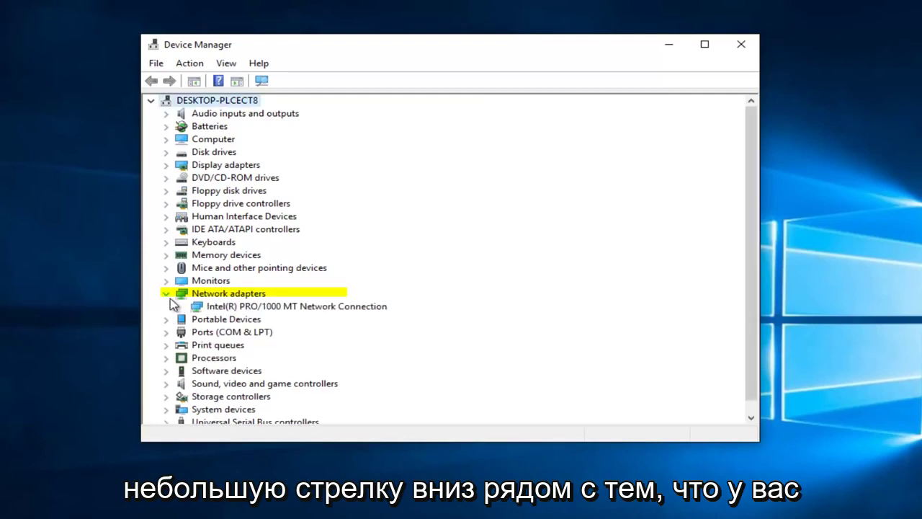
left_click(231, 309)
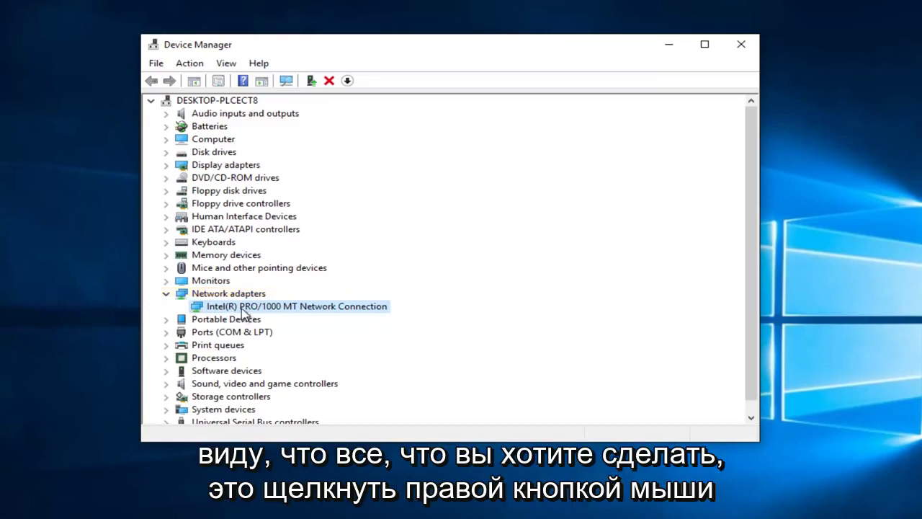
Step: Search automatically for updated driver software for the Intel PRO/1000 MT adapter
right_click(243, 311)
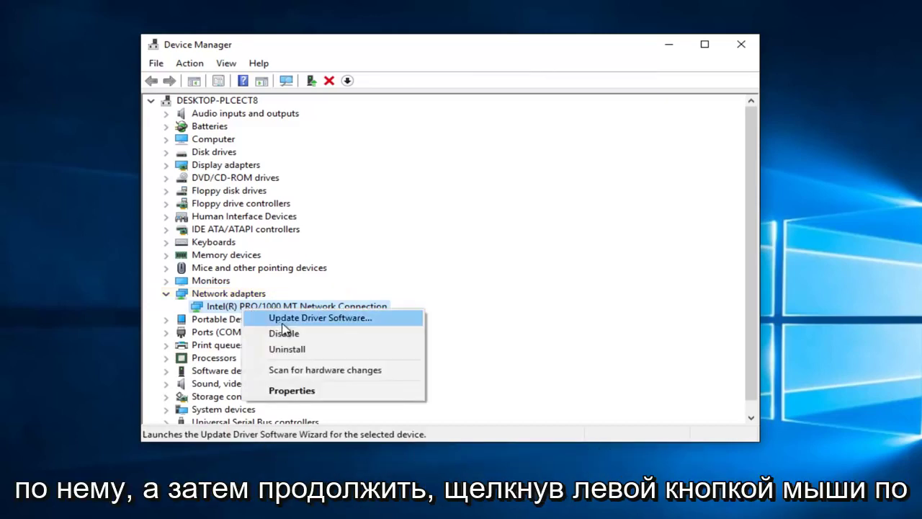
left_click(335, 321)
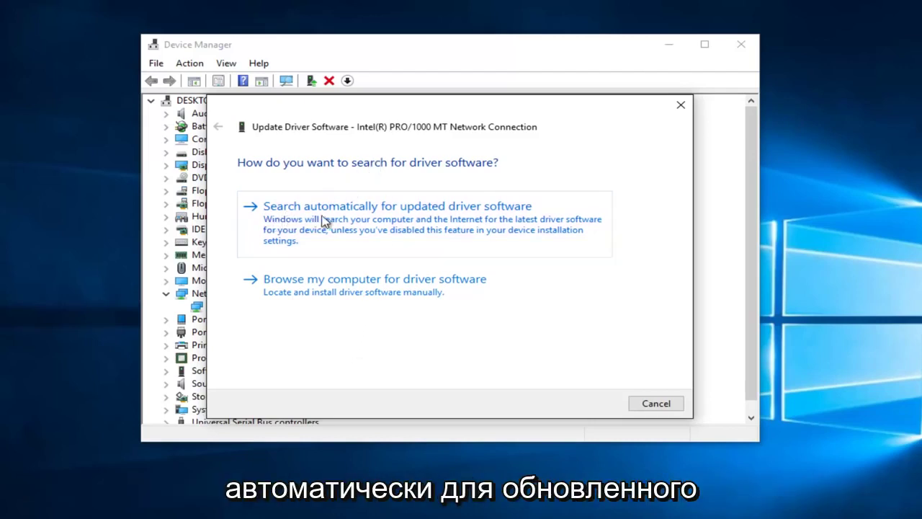
left_click(374, 225)
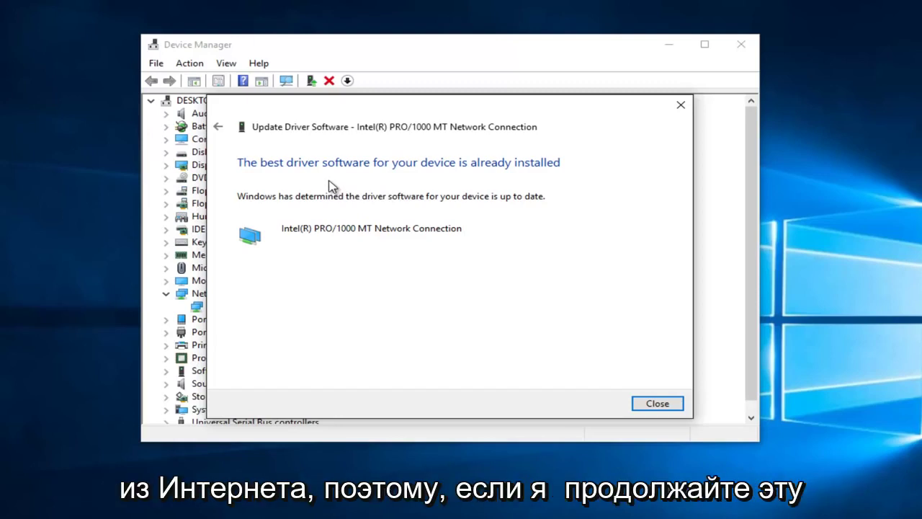
Step: Go back from the driver search result and close the Update Driver Software wizard
left_click(217, 128)
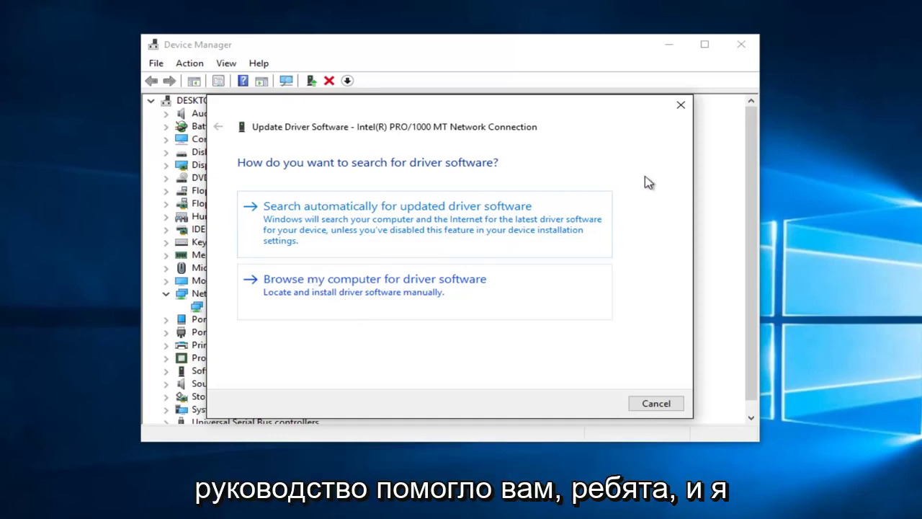
left_click(680, 108)
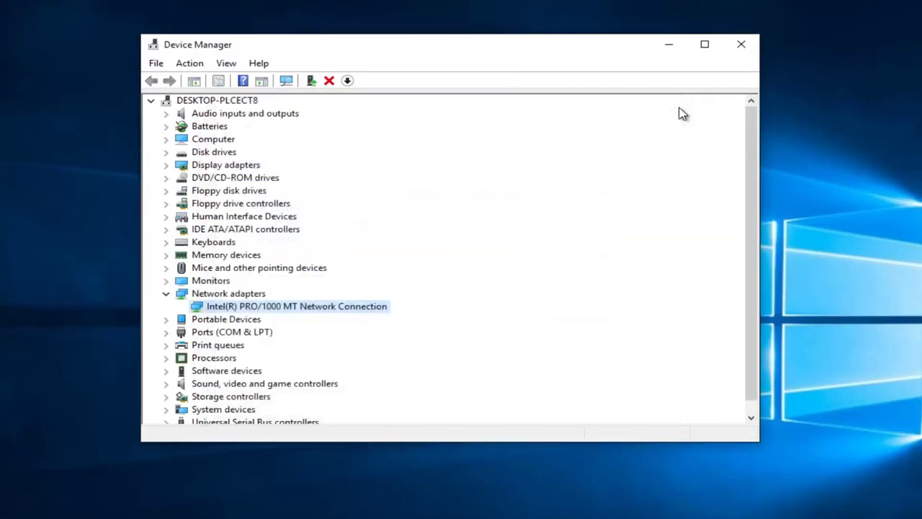